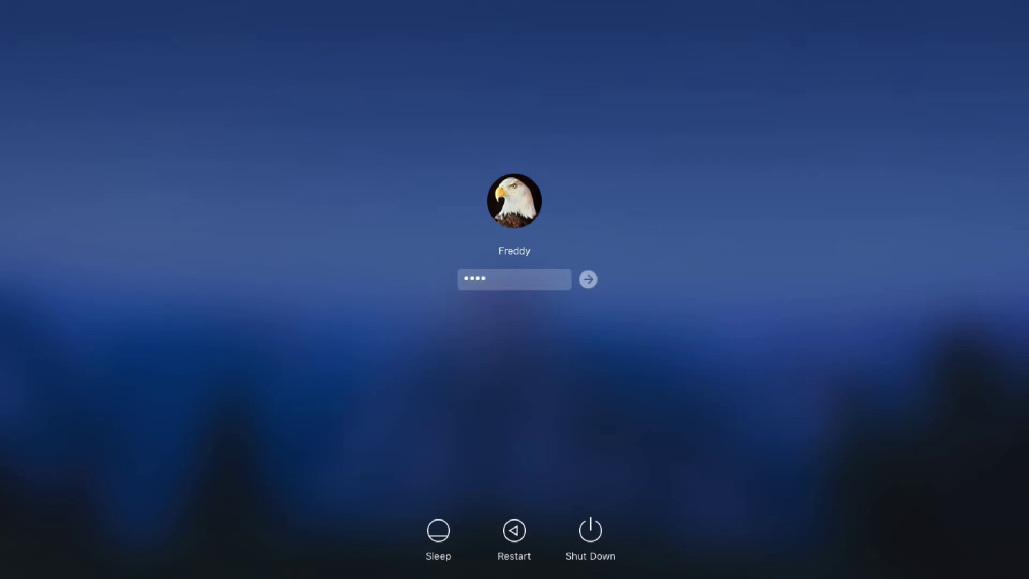
Enter the user account's password on the macOS login screen.
text(***)
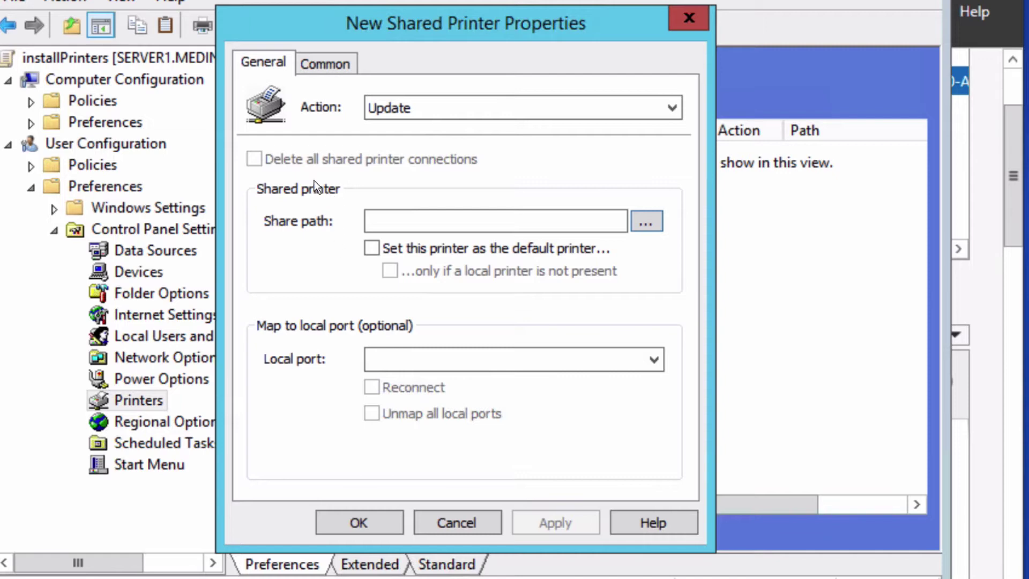
Browse the directory and choose the SERVER1 Canon printer as share path, raising a type-mismatch error.
click(643, 222)
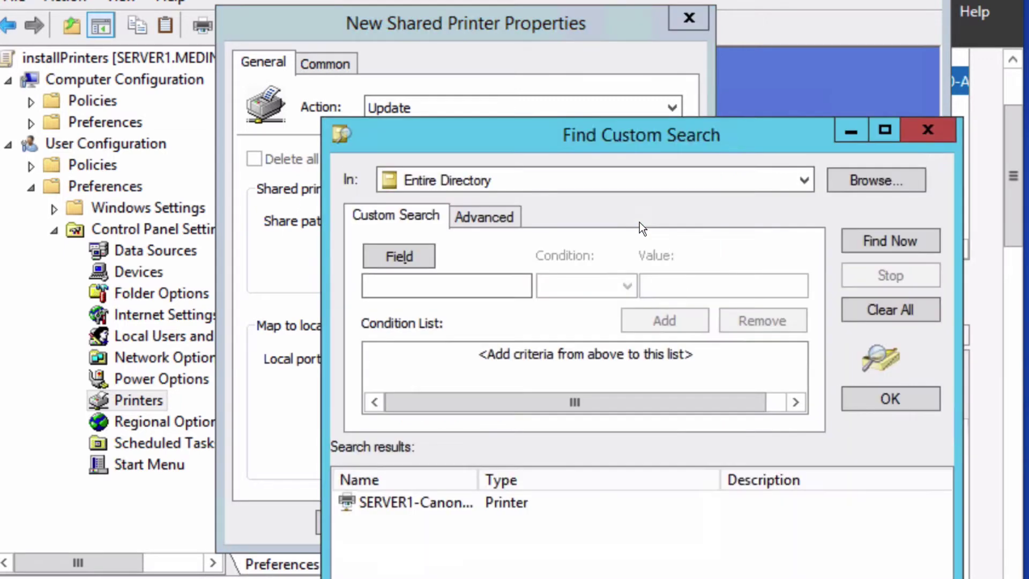
click(423, 503)
click(879, 399)
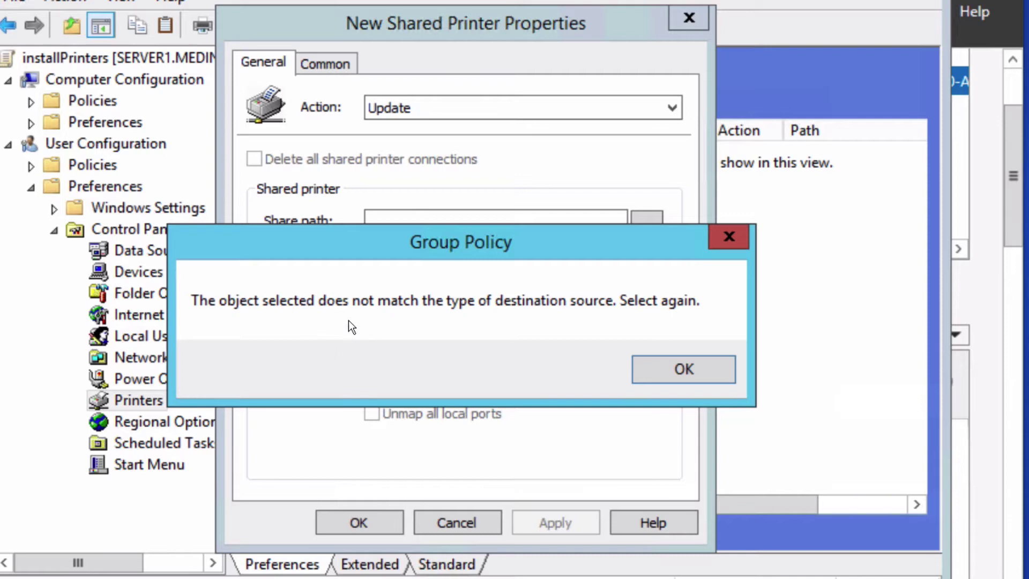
Dismiss the mismatch error, cancel the new shared printer, and launch Active Directory Users and Computers.
click(689, 370)
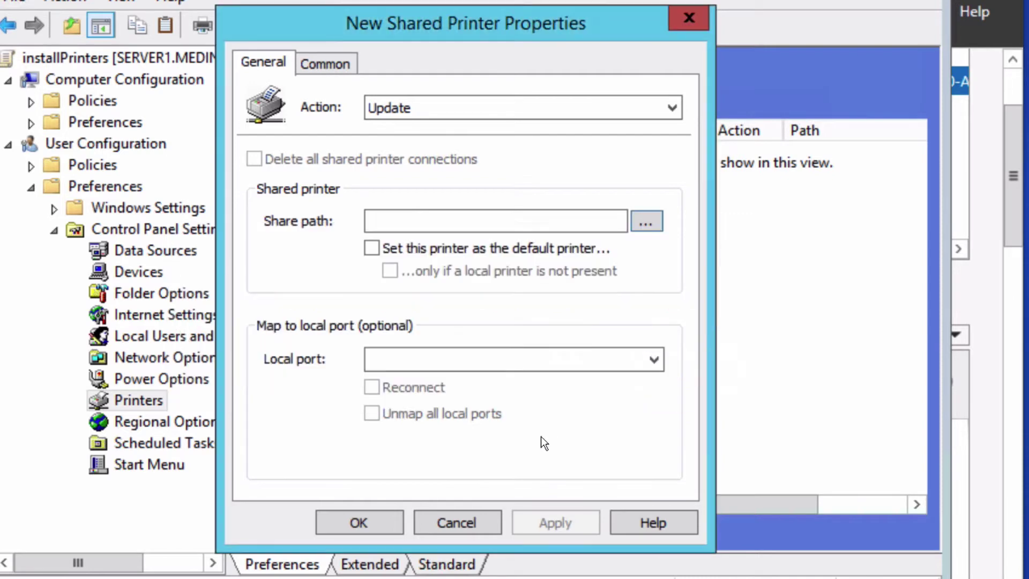
click(462, 519)
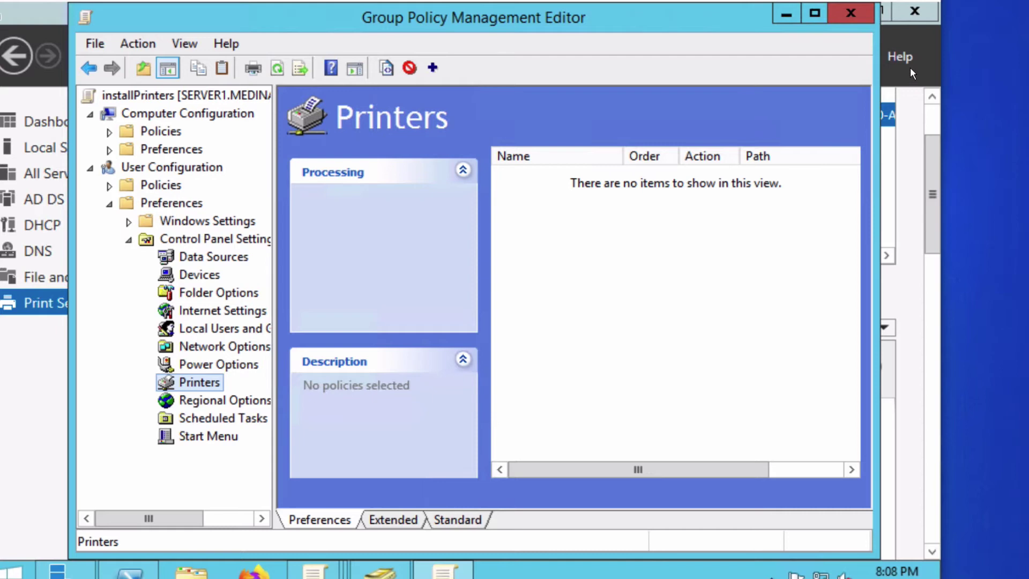
click(910, 67)
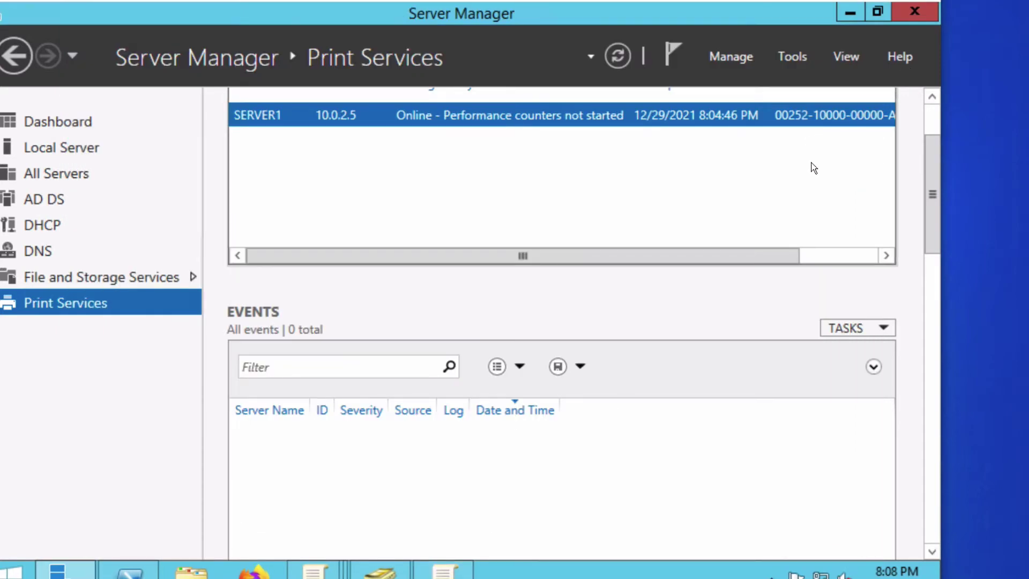
click(790, 57)
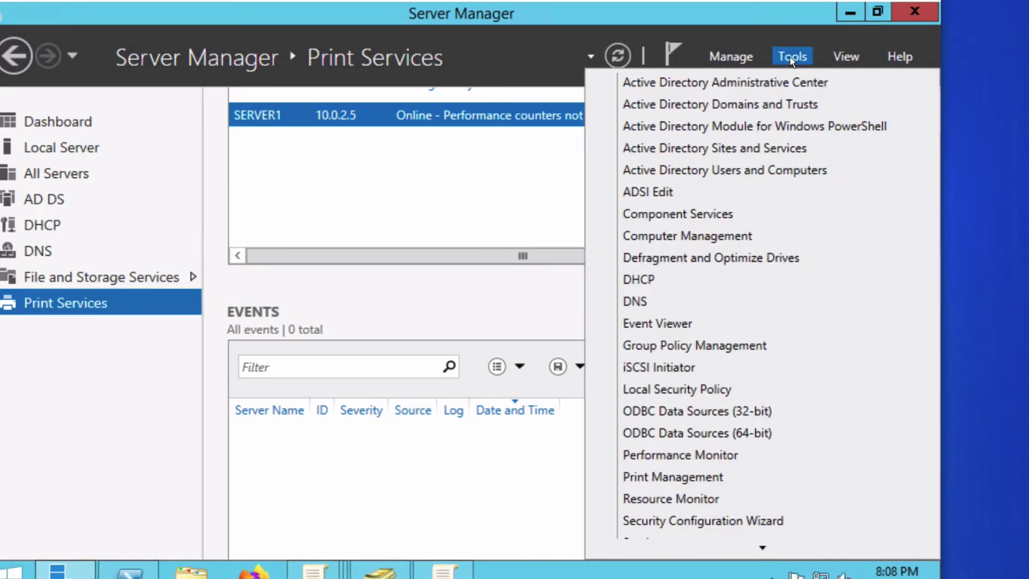
click(745, 170)
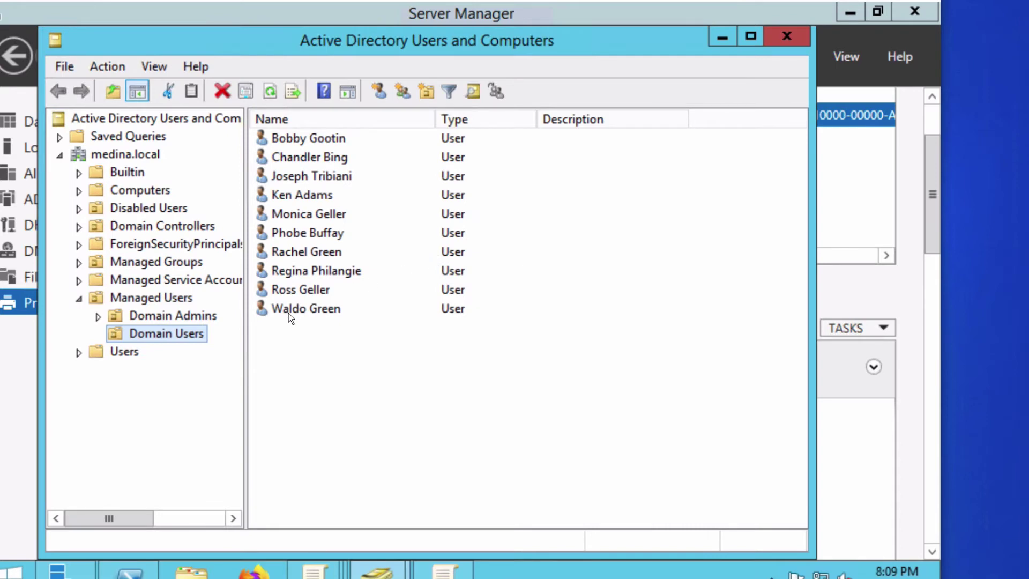
Start a Find search on the medina.local domain and list the searchable object types.
right_click(117, 153)
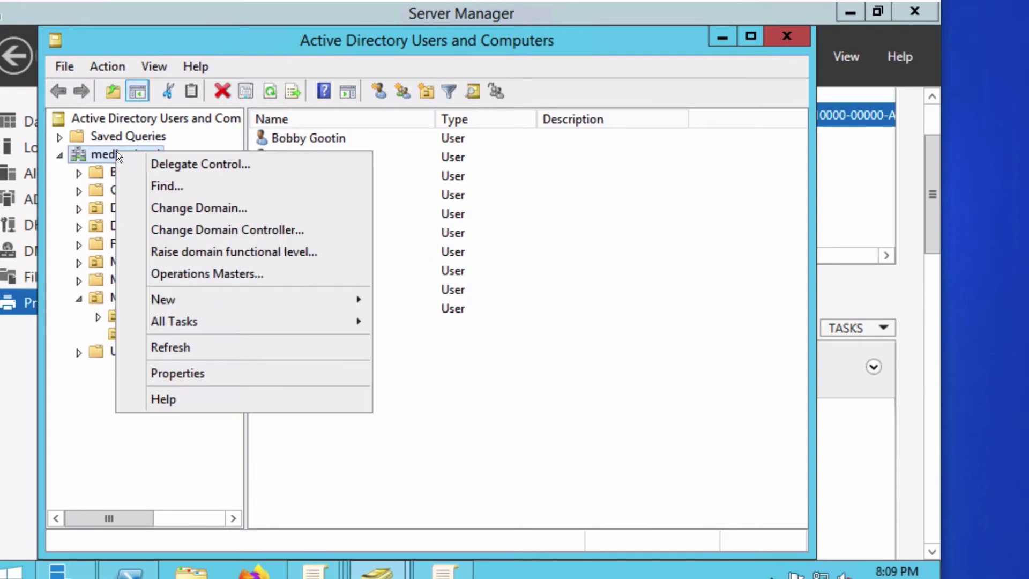
click(160, 189)
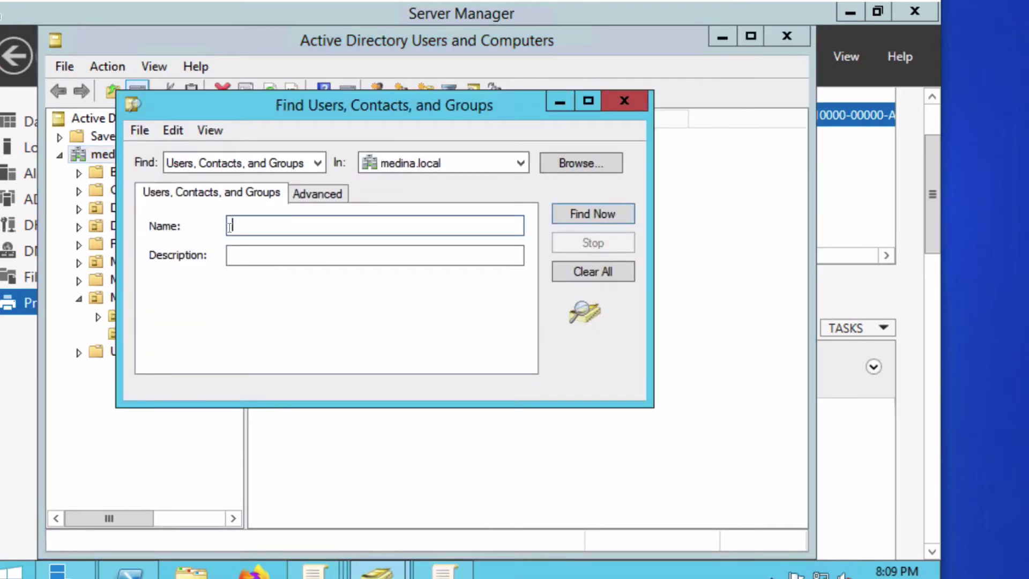
click(210, 159)
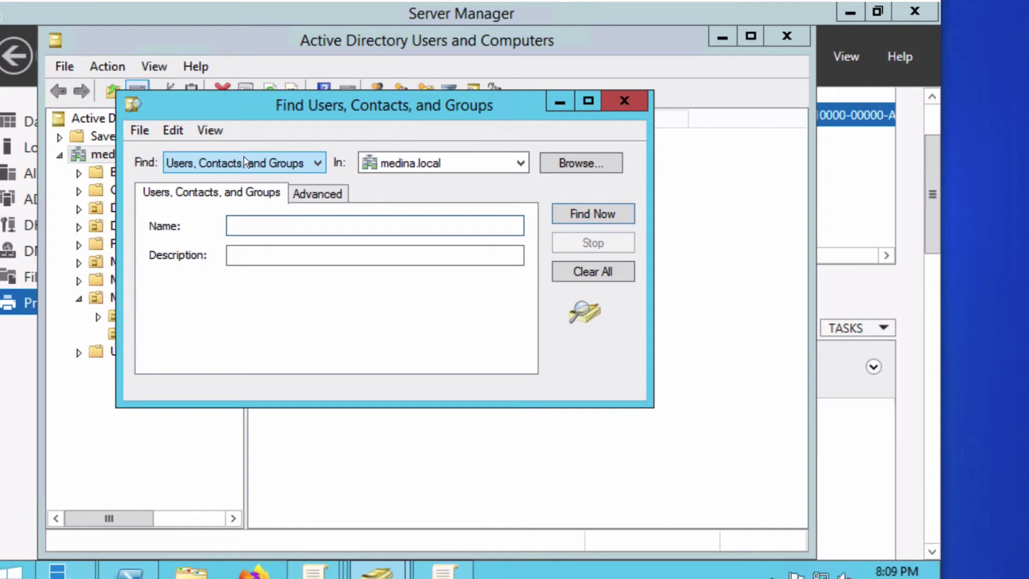
click(261, 163)
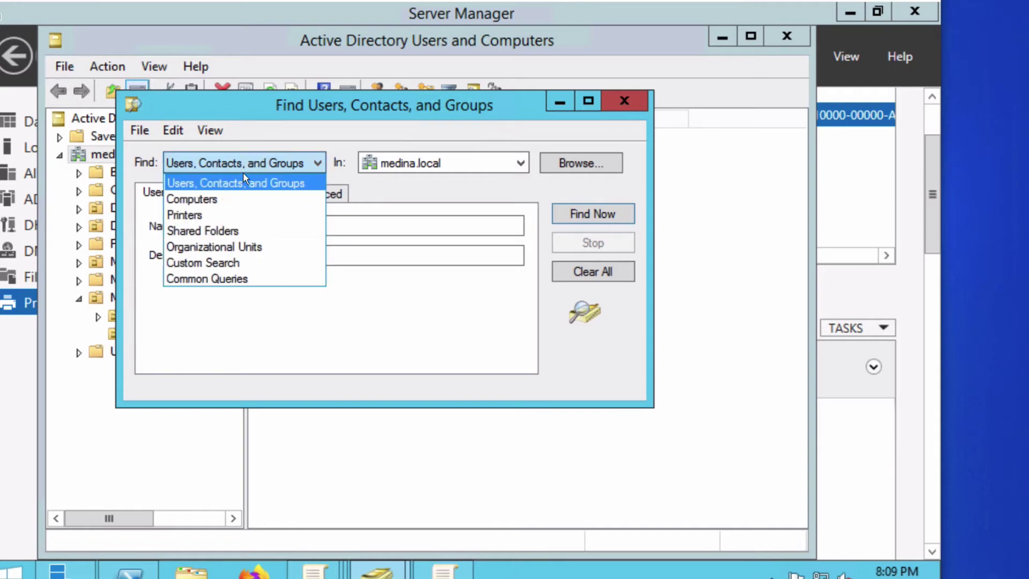
Find the domain's printers and rename Canon iR-ADV C5250/5255 to Canon iR-ADV C5250-5255.
click(224, 214)
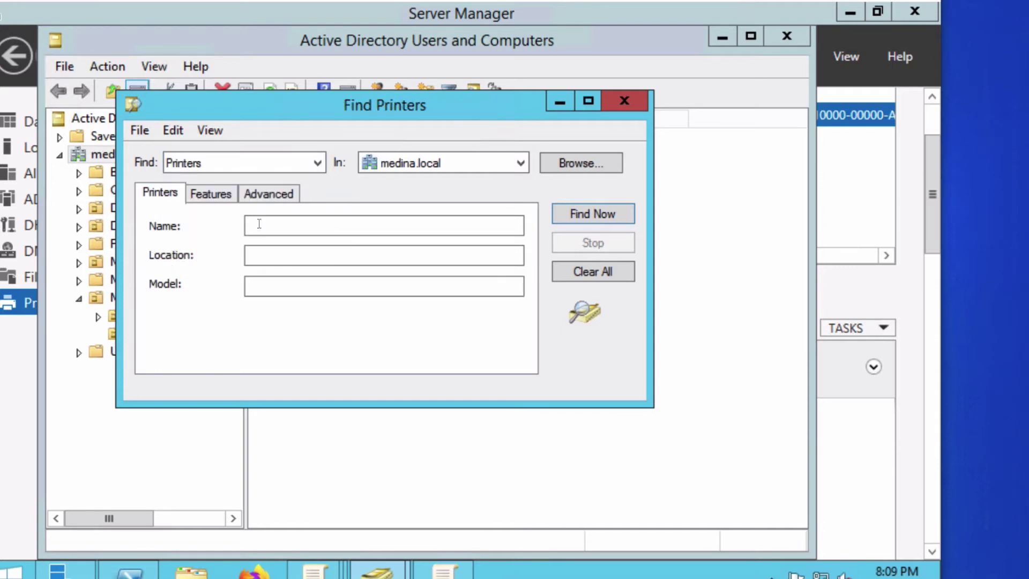
click(616, 214)
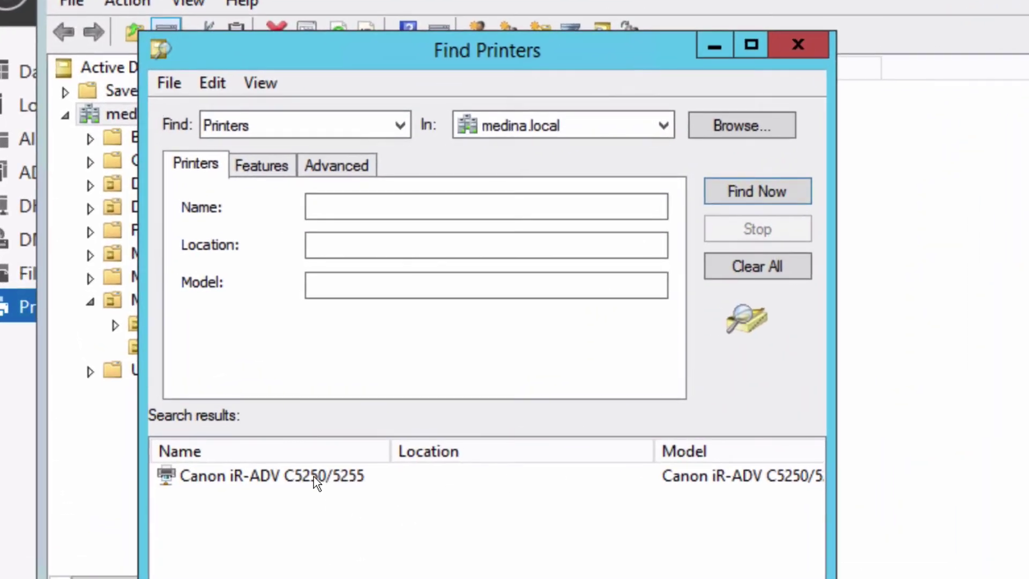
right_click(314, 476)
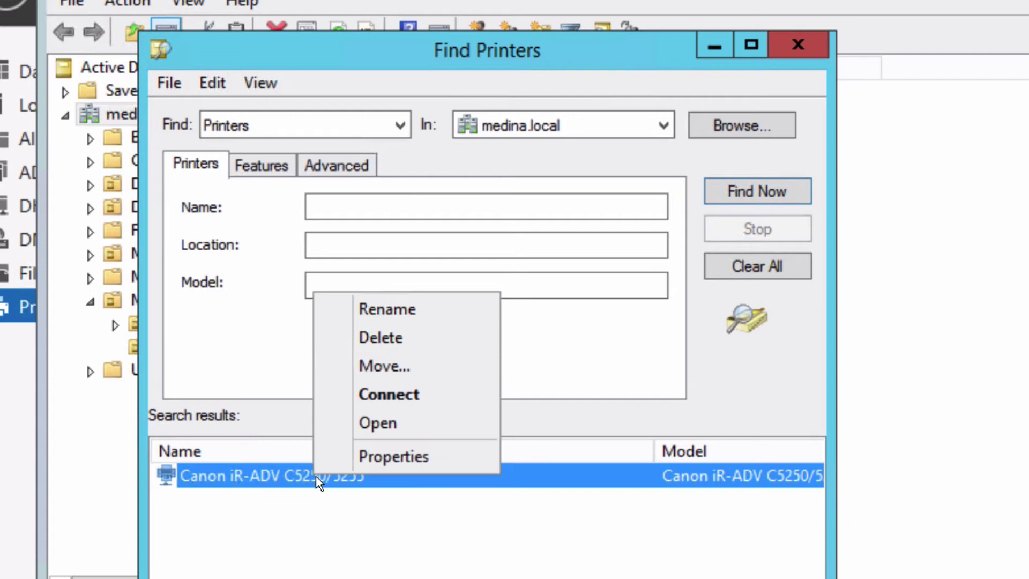
click(436, 309)
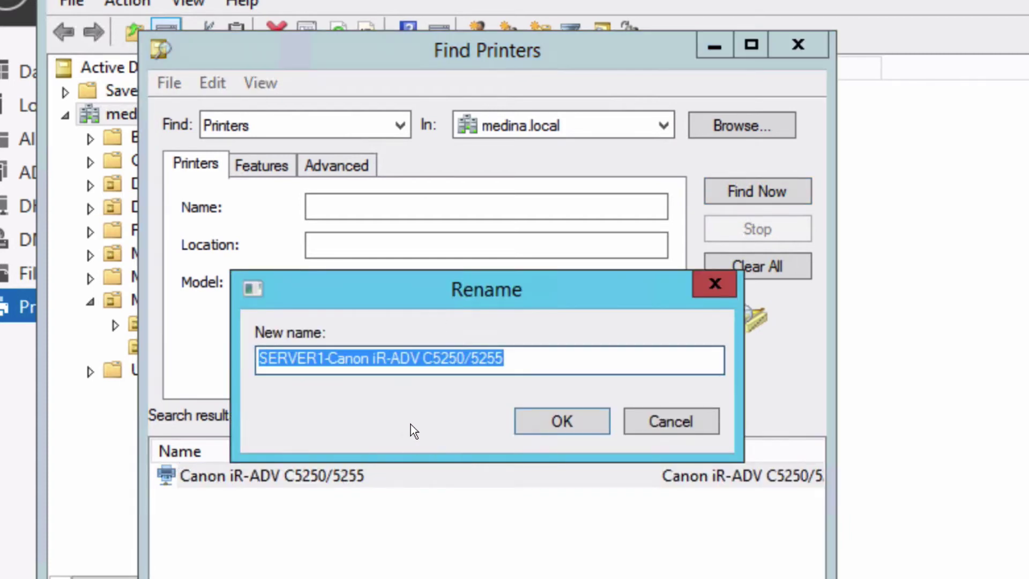
click(463, 357)
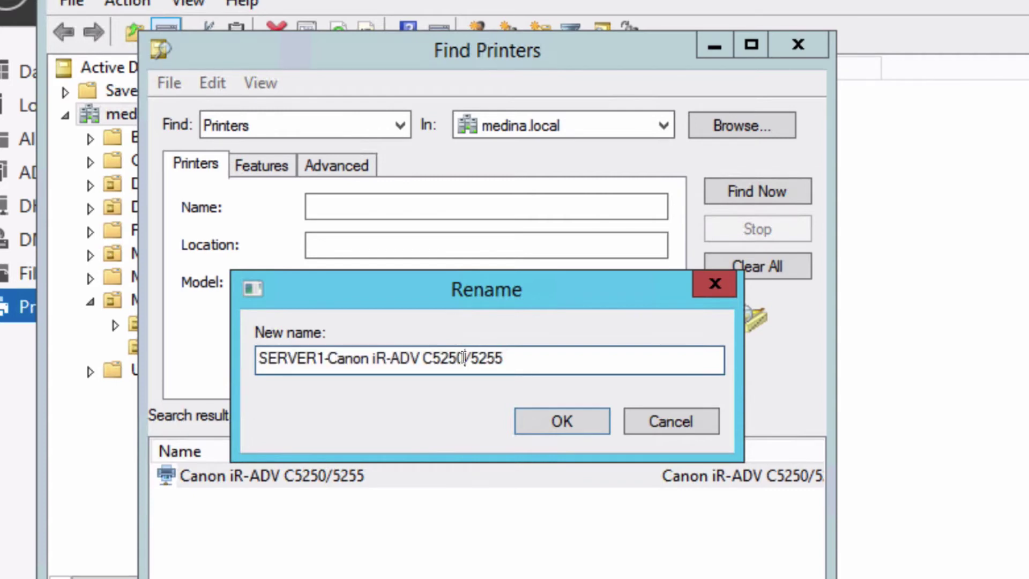
drag(464, 358, 472, 358)
text(-)
click(555, 418)
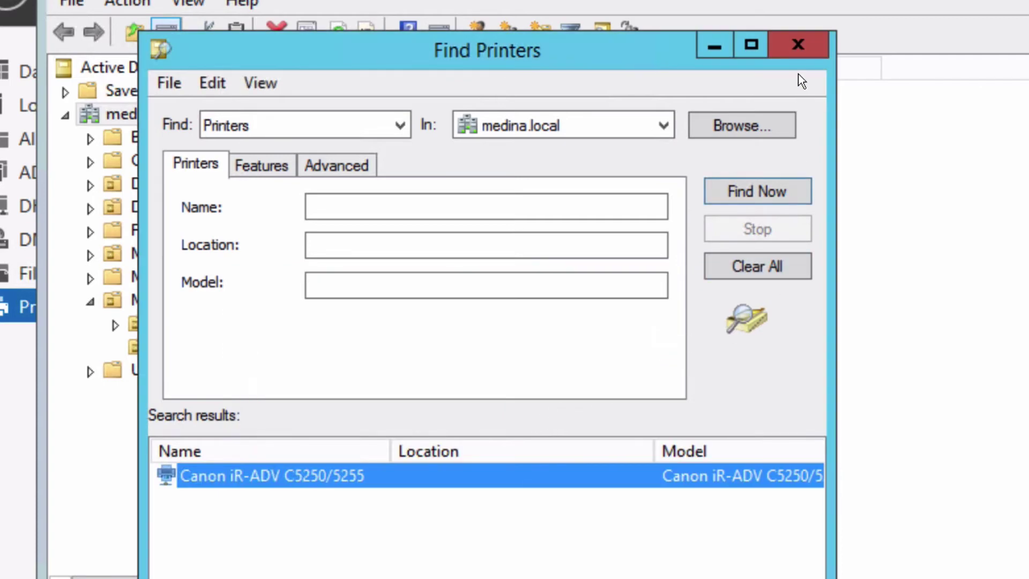
click(795, 48)
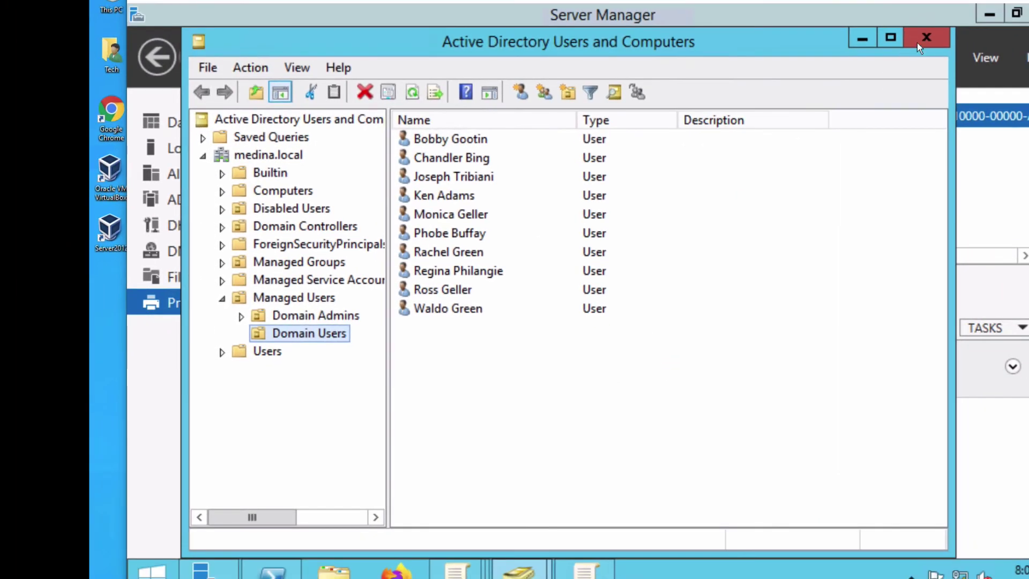
Close Active Directory Users and Computers and create a new Shared Printer preference.
click(919, 42)
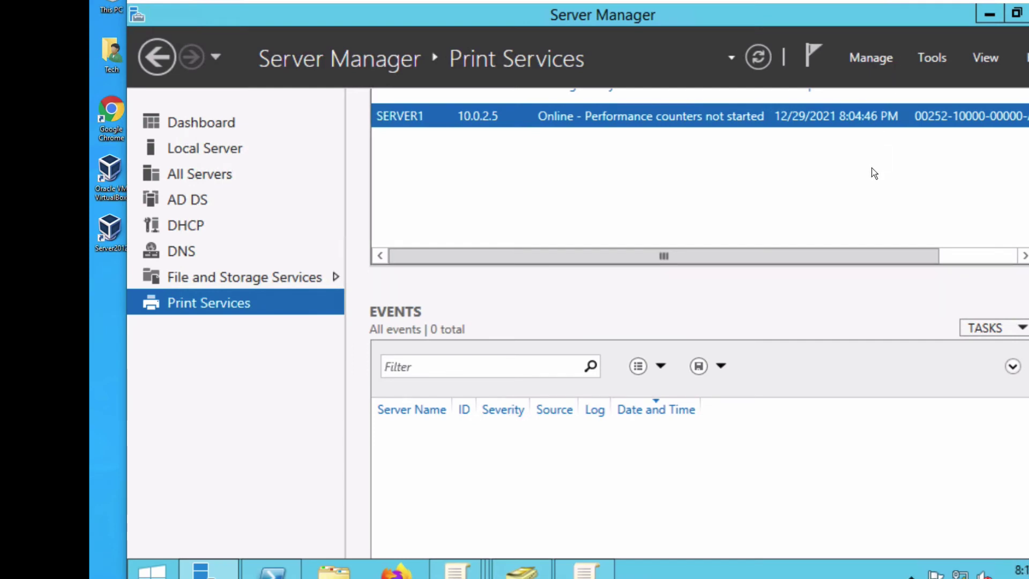
click(588, 570)
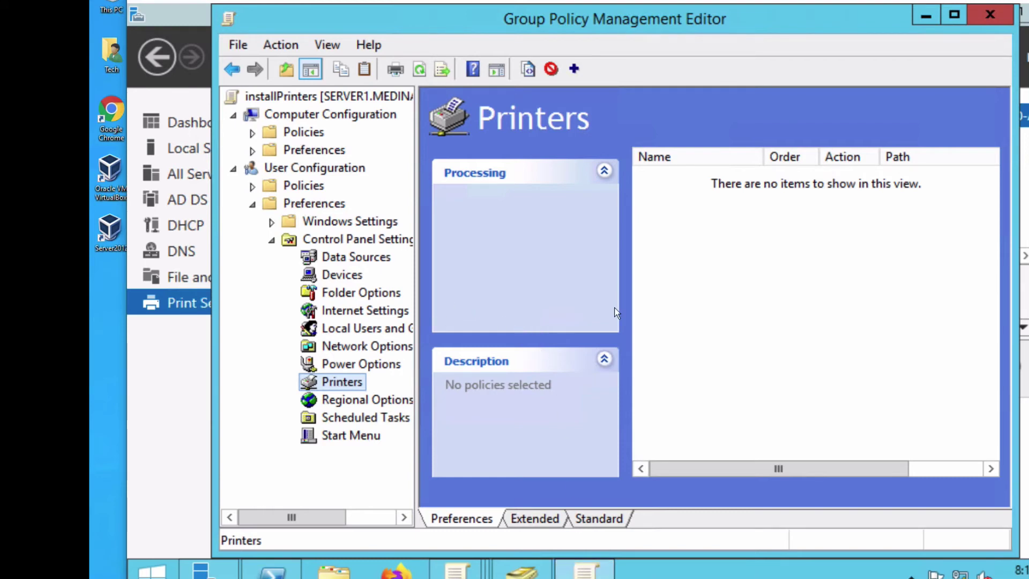
right_click(766, 266)
mouse_move(832, 276)
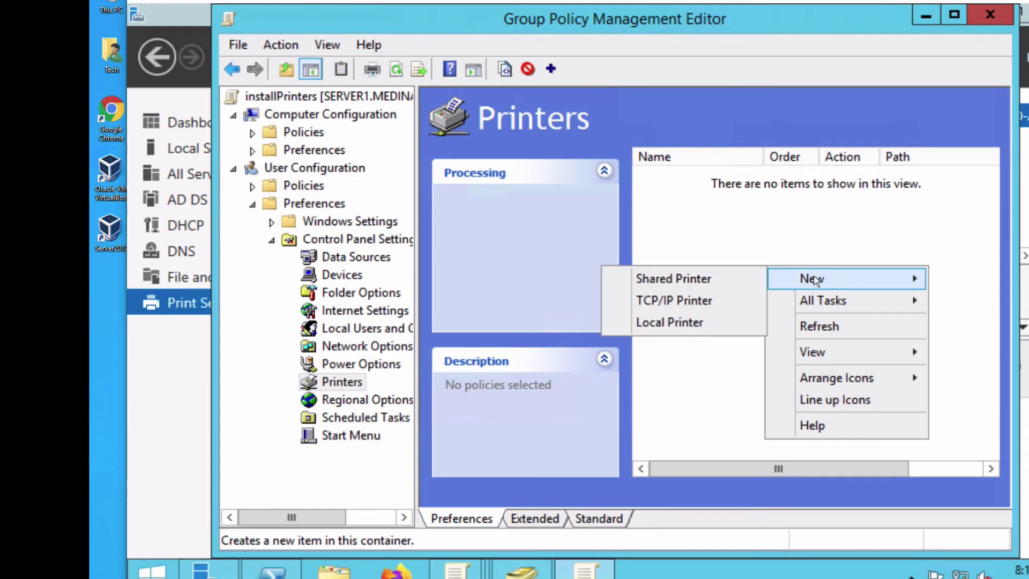
click(734, 278)
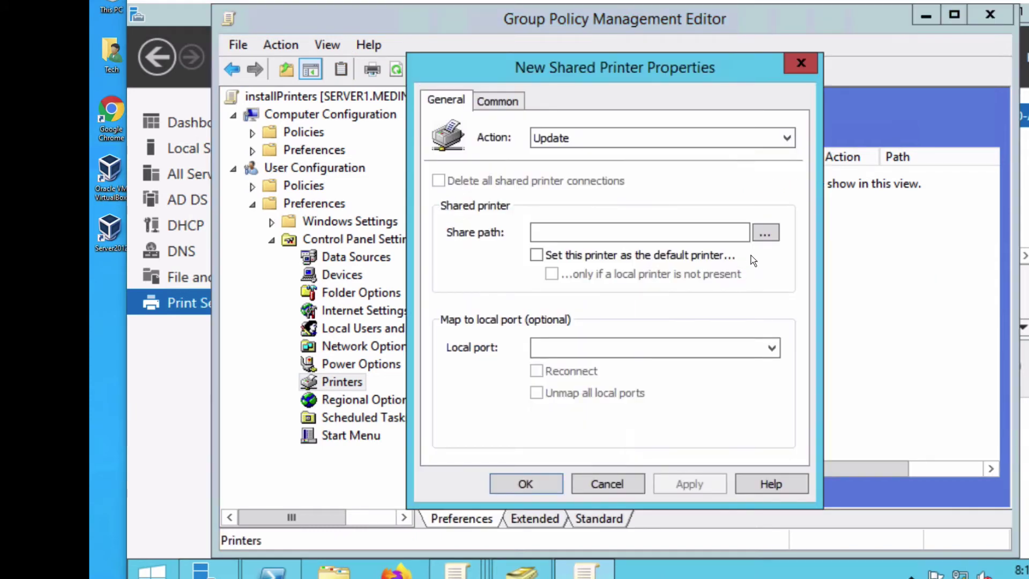
Set the share path to the SERVER1 Canon printer, mark it as default printer, and save.
click(767, 232)
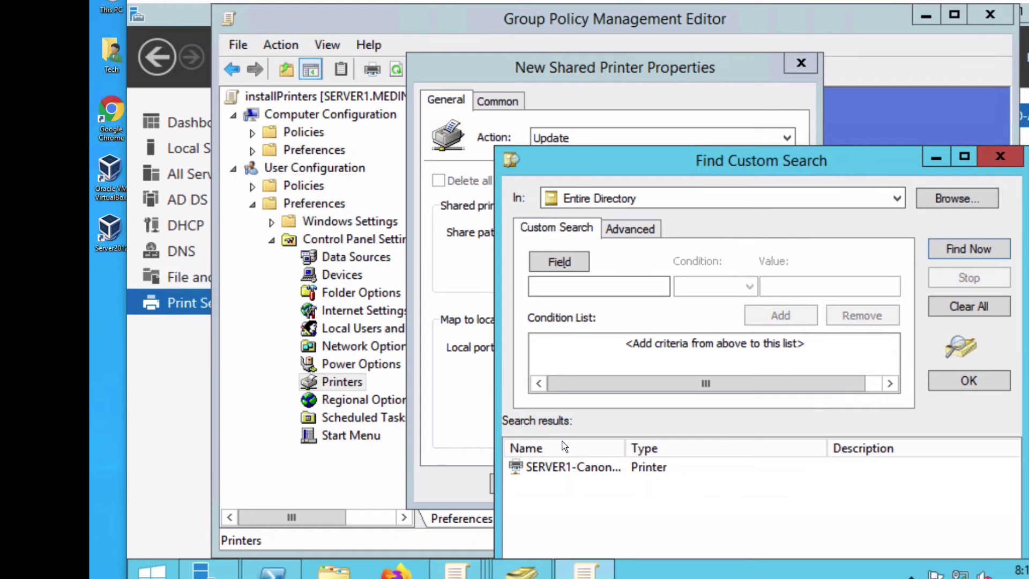
click(564, 467)
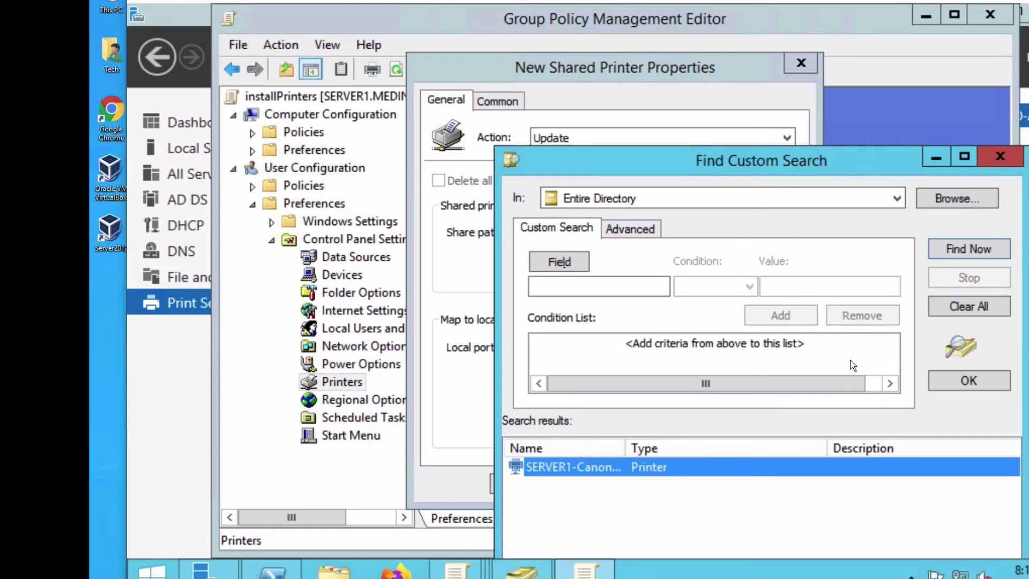
click(957, 378)
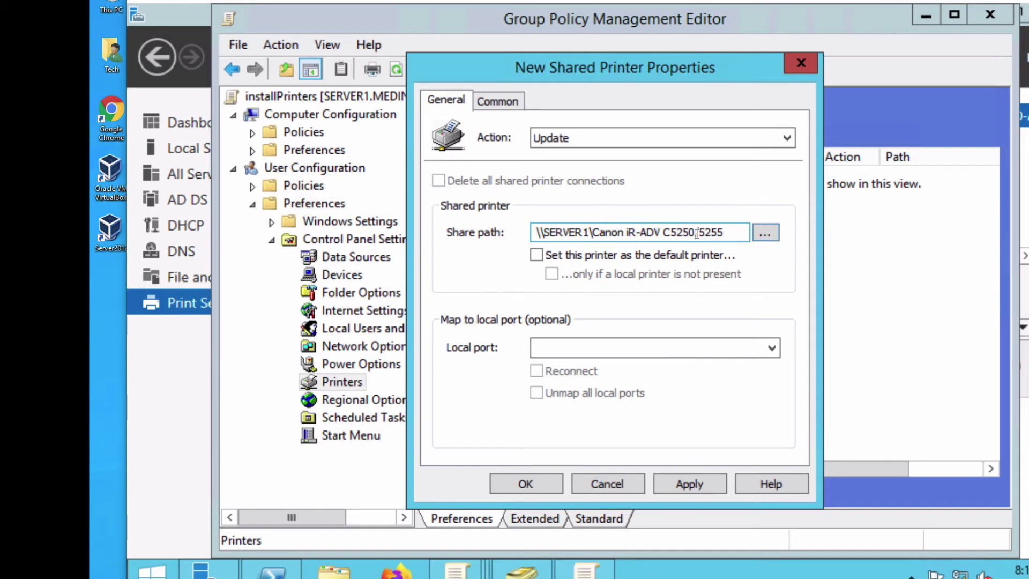
click(536, 255)
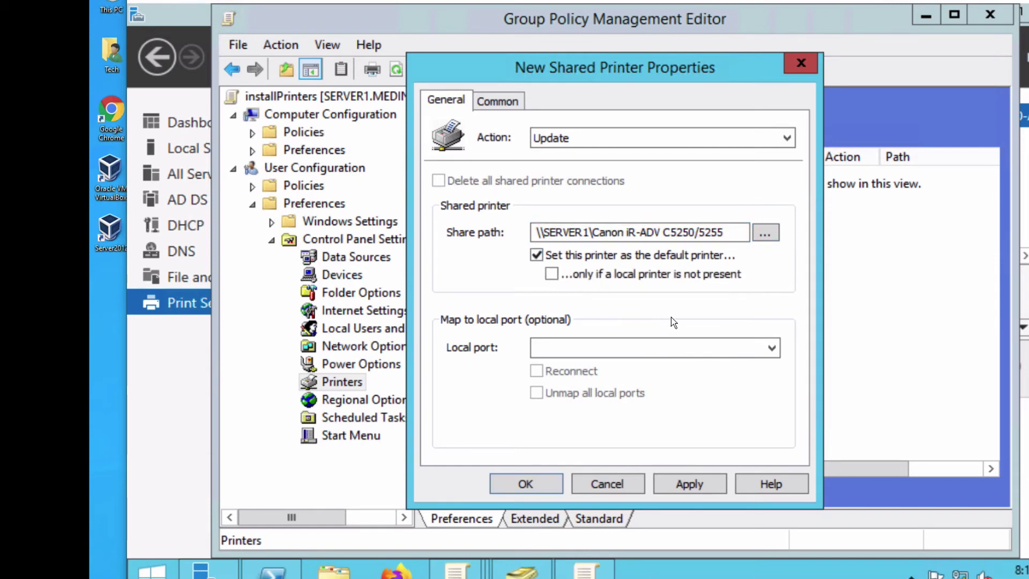
click(680, 484)
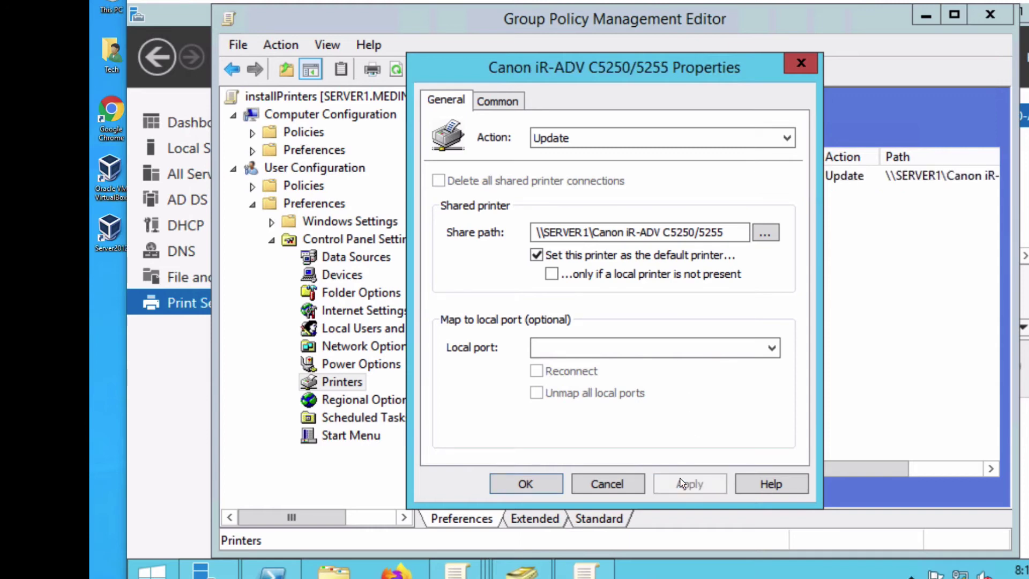
click(532, 483)
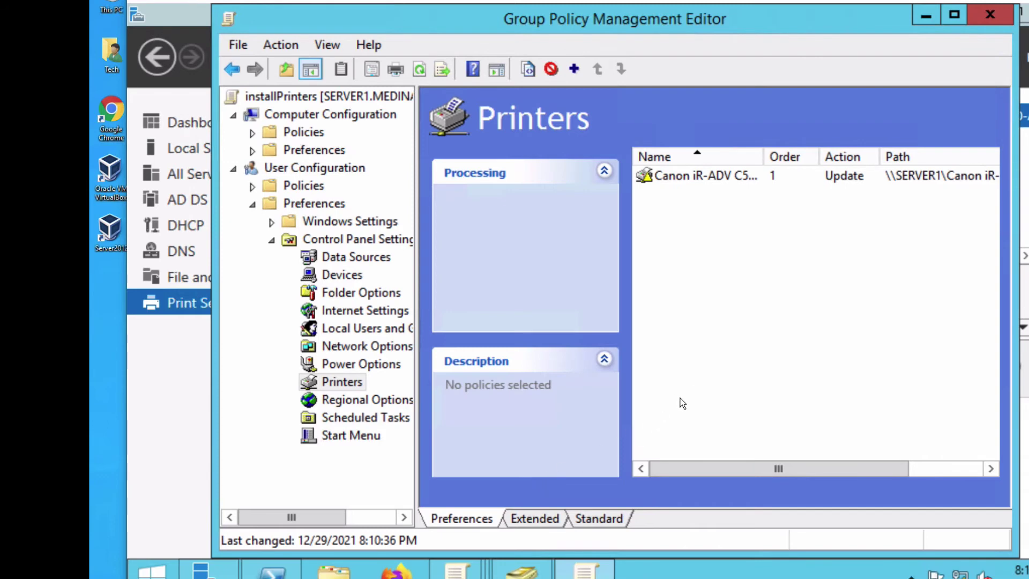
Sign in to the Windows 10 client and run gpupdate /force in the administrator Command Prompt.
mouse_move(585, 569)
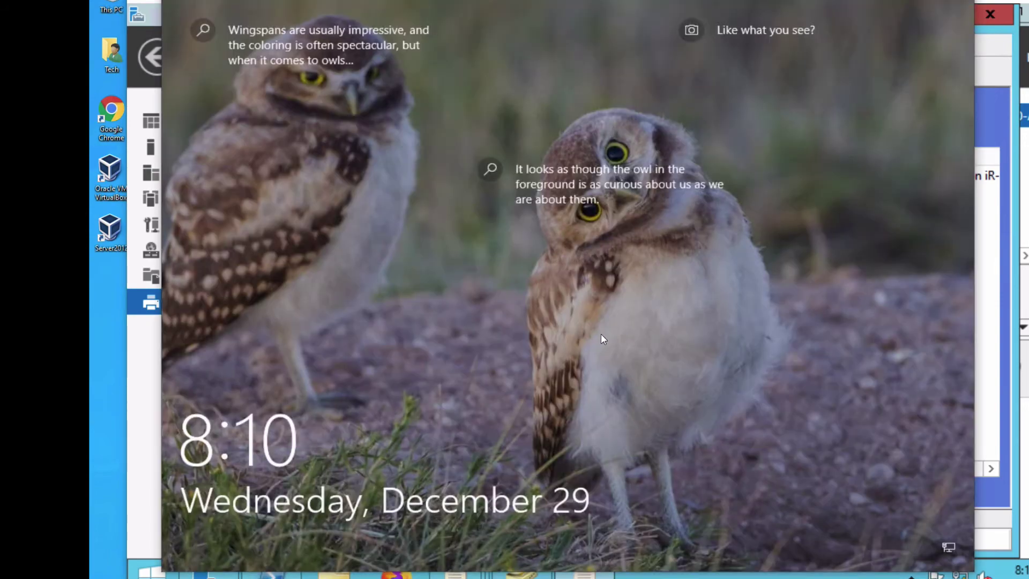
click(602, 336)
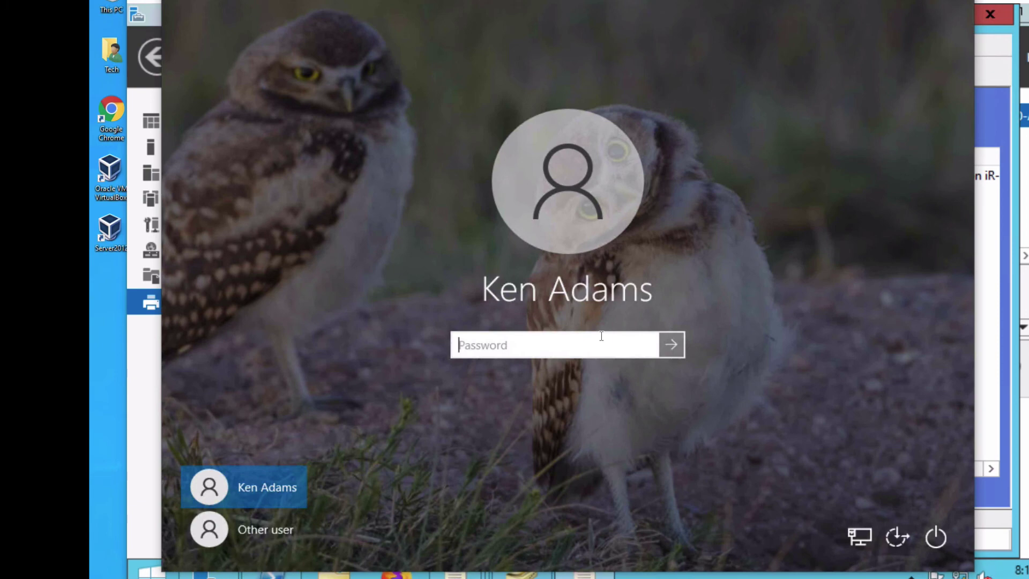
text(****)
key(Return)
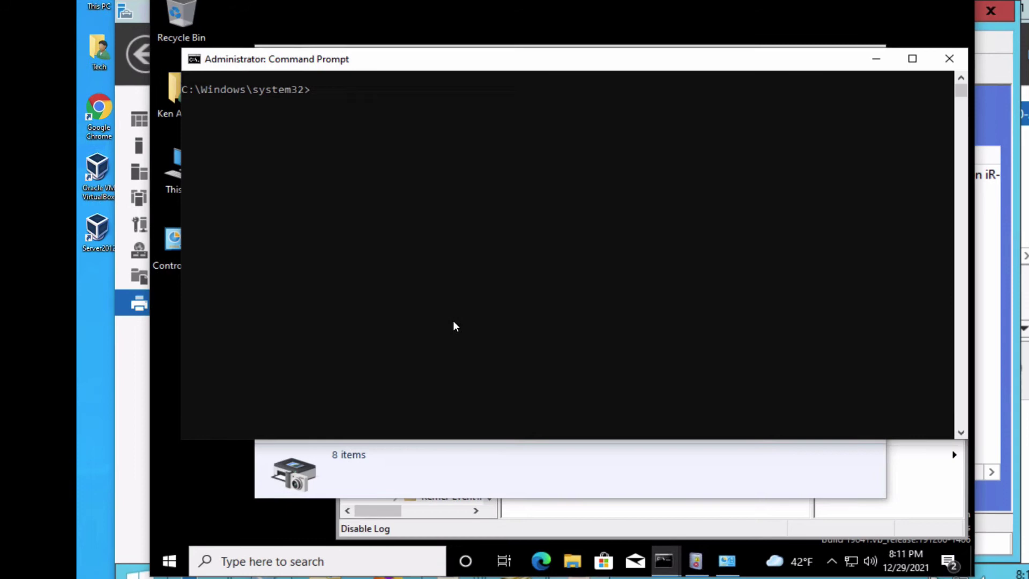
text(gpu)
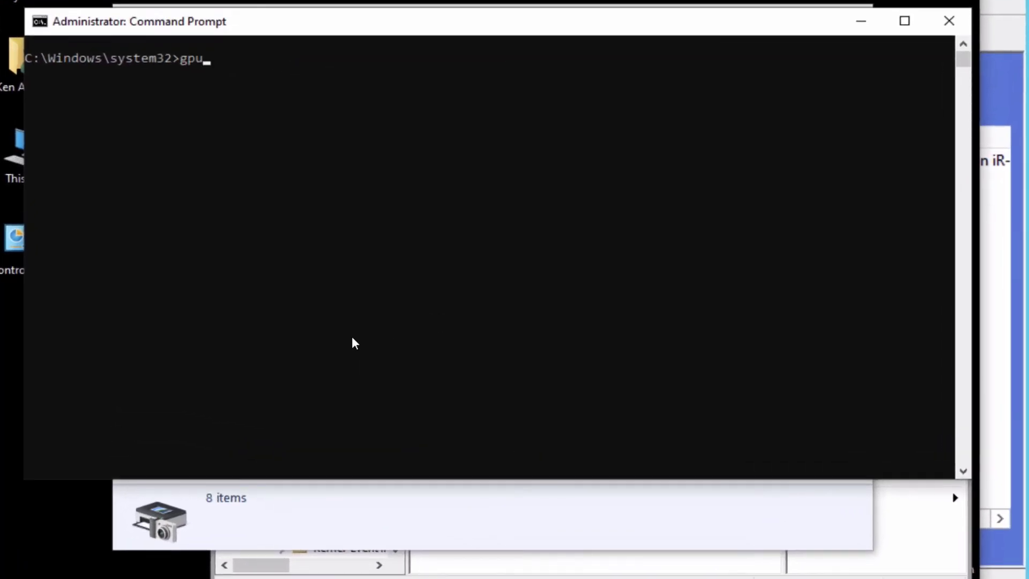
text(pdate /force)
key(Return)
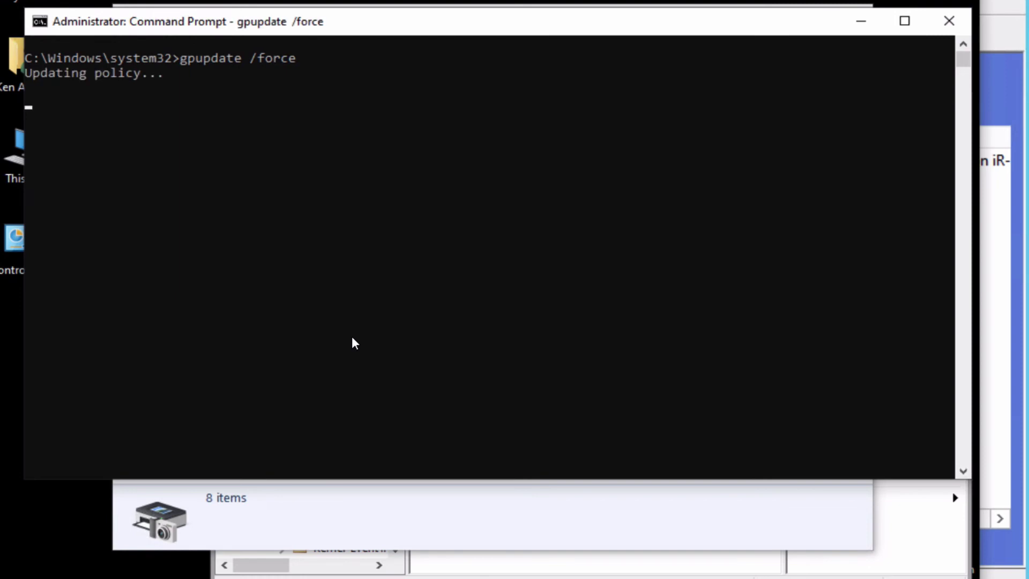
Bring Devices and Printers into full view to confirm the Canon iR-ADV C5250/5255 on SERVER1.
click(531, 502)
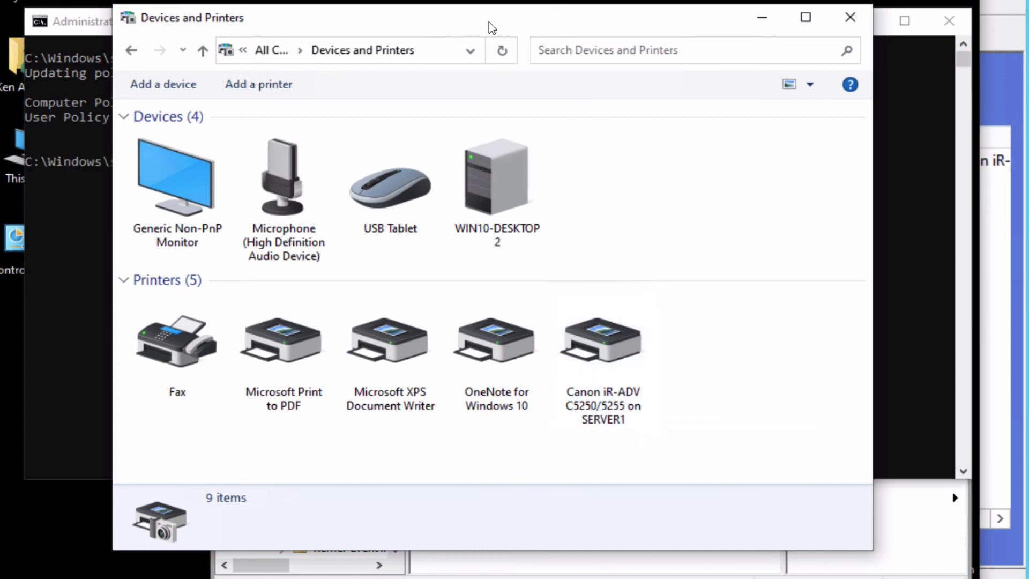
drag(489, 22, 511, 205)
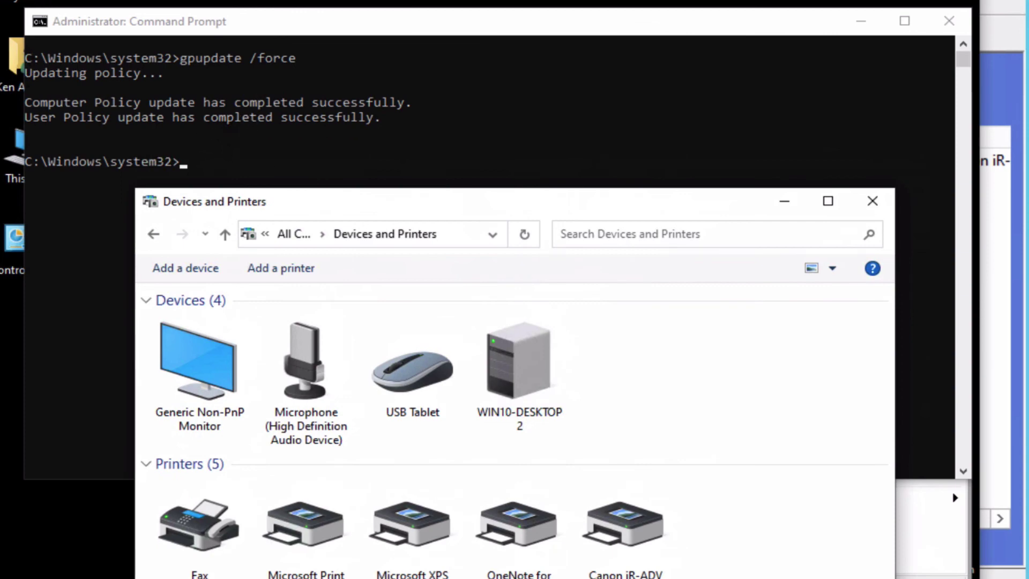
drag(390, 204, 374, 29)
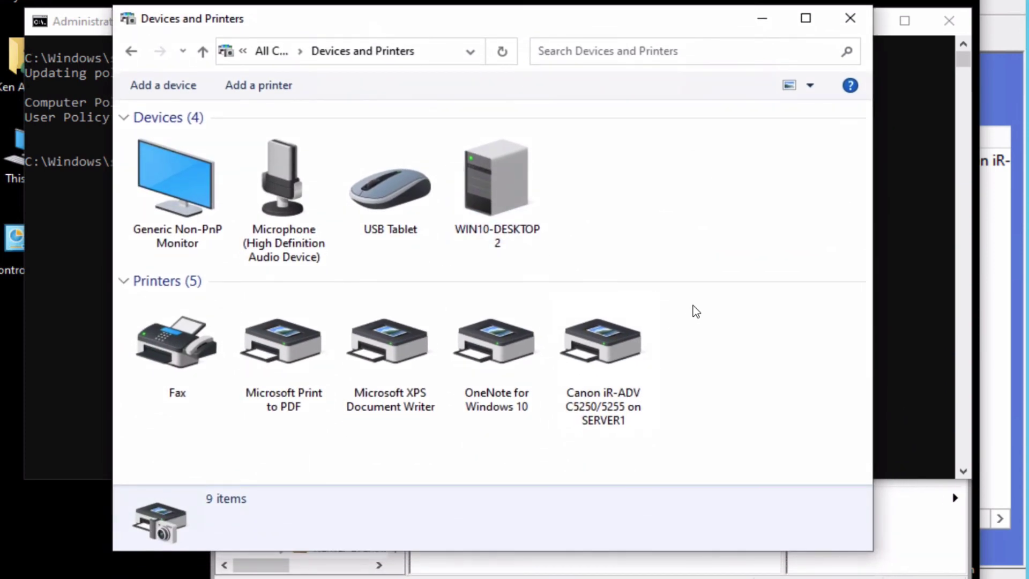